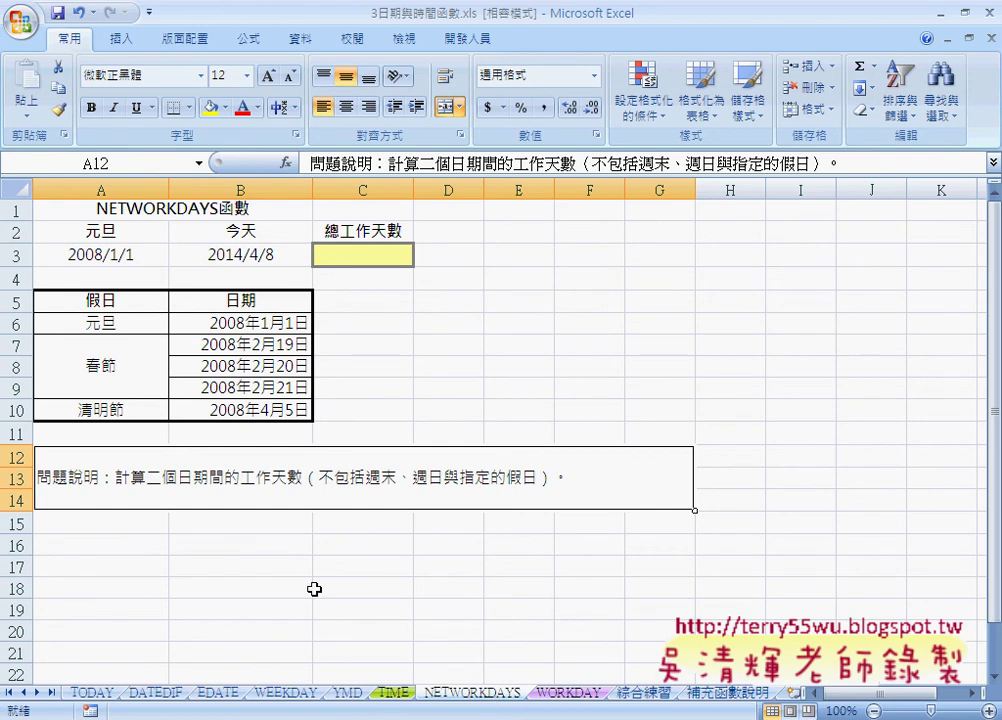
- Review the holiday dates, the A3 start date, the TODAY formula in B3 and empty C3
left_click_drag(272, 322, 262, 407)
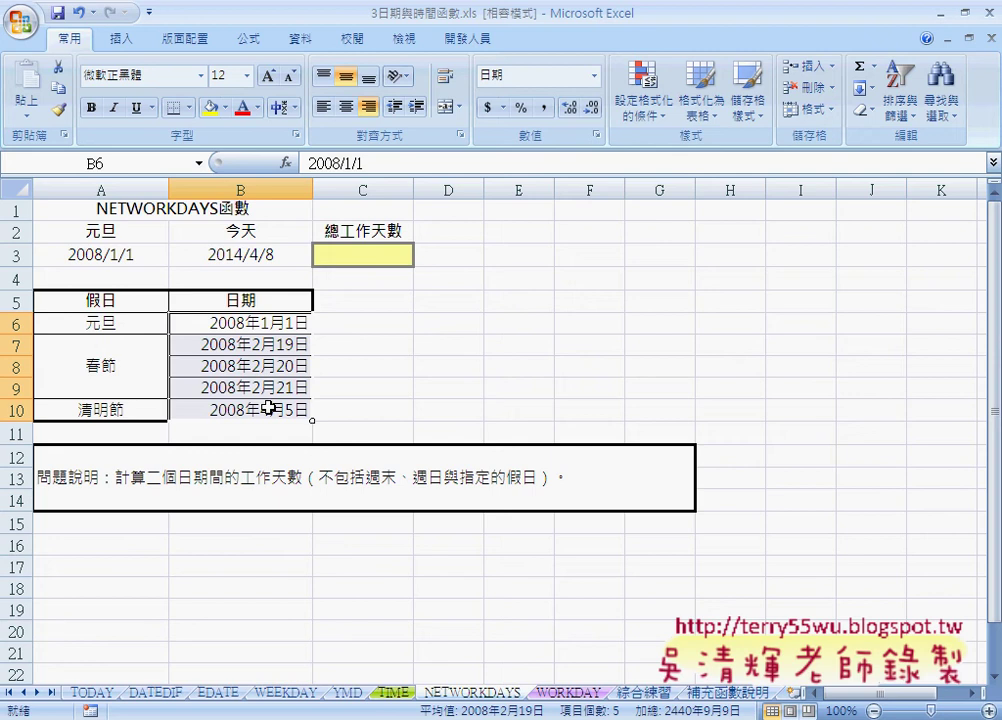
left_click(93, 255)
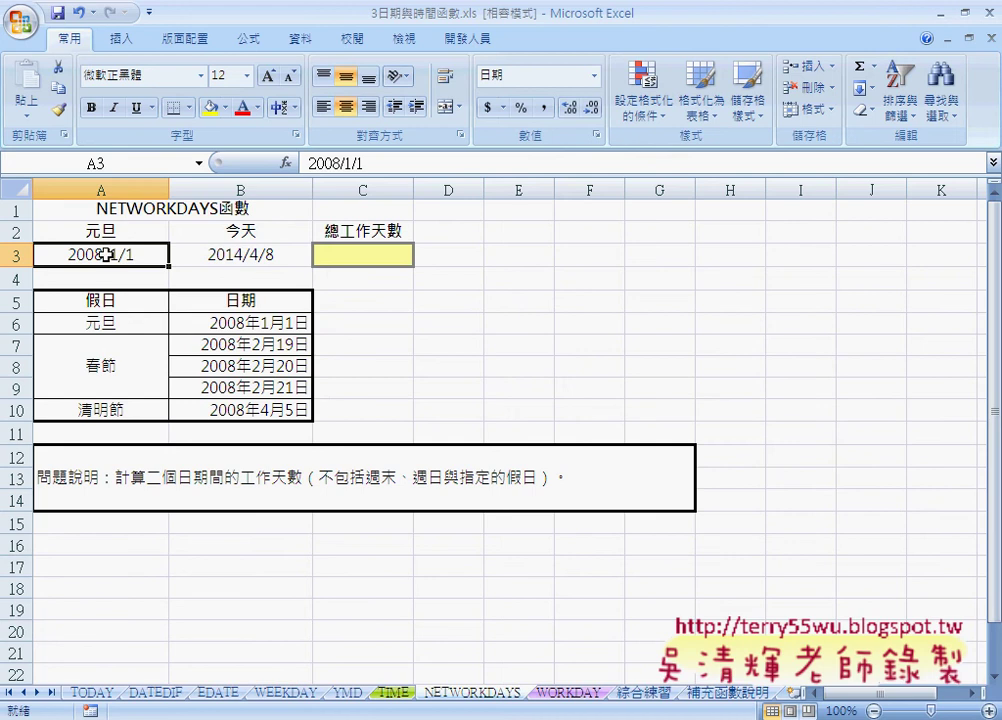
left_click(258, 255)
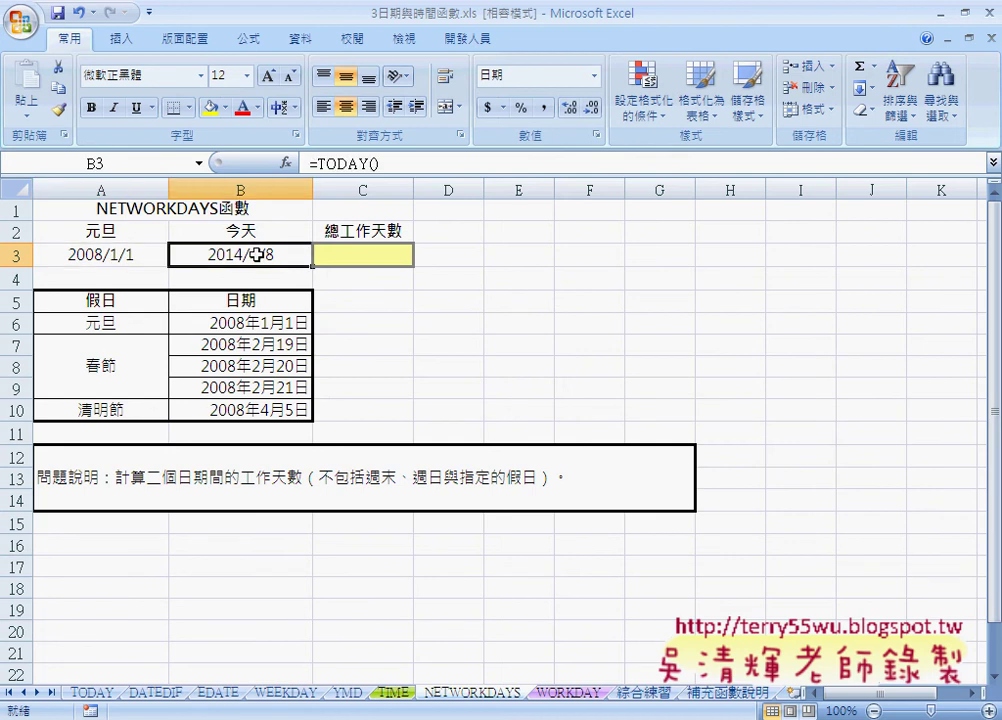
left_click(135, 255)
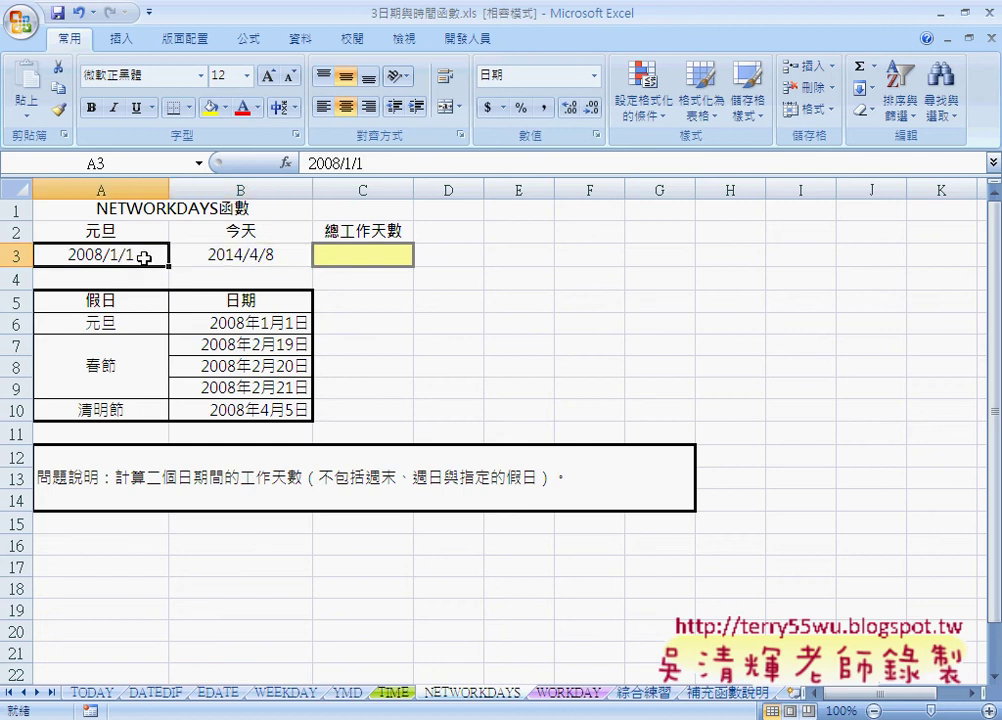
left_click(175, 255)
left_click(160, 255)
left_click(205, 255)
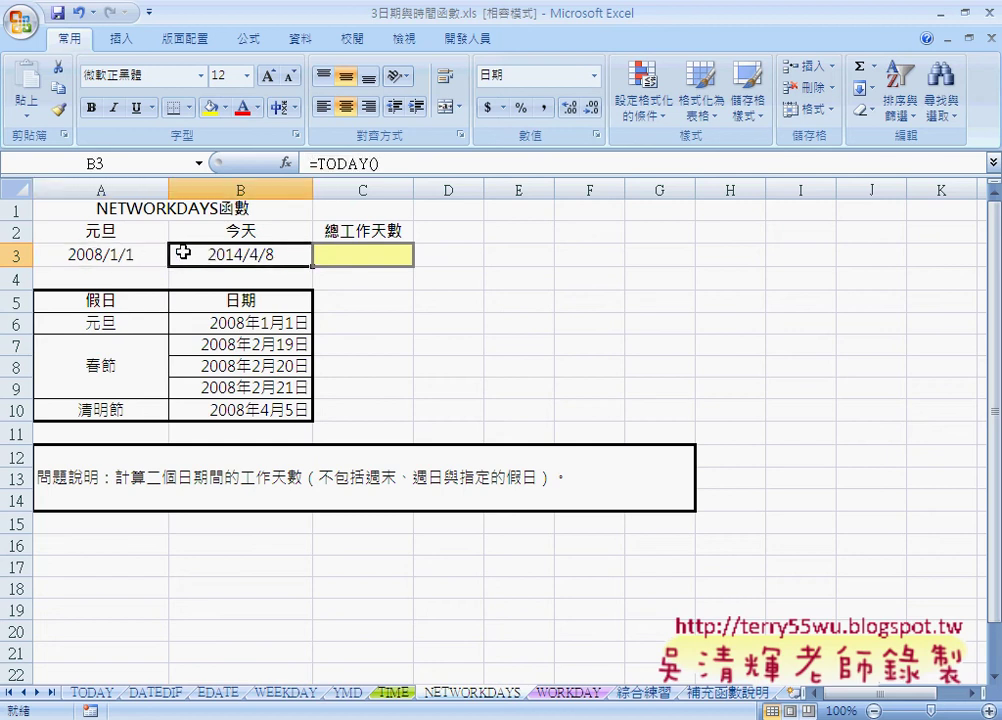
left_click(366, 250)
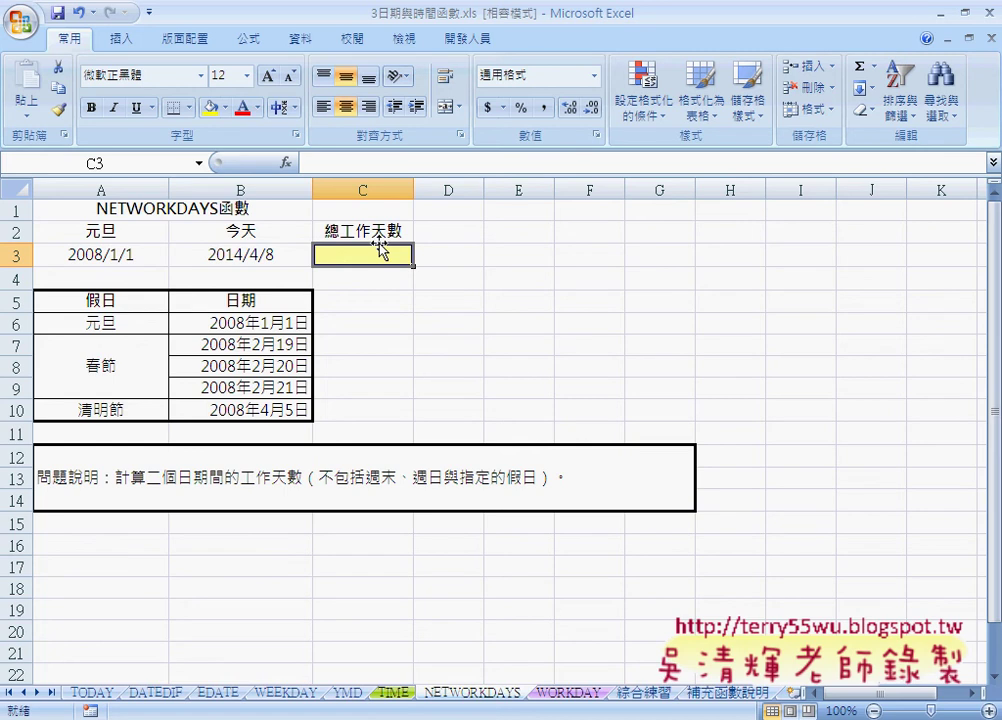
- Change the start date year in A3 from 08 to 14, giving 2014/1/1
left_click(130, 259)
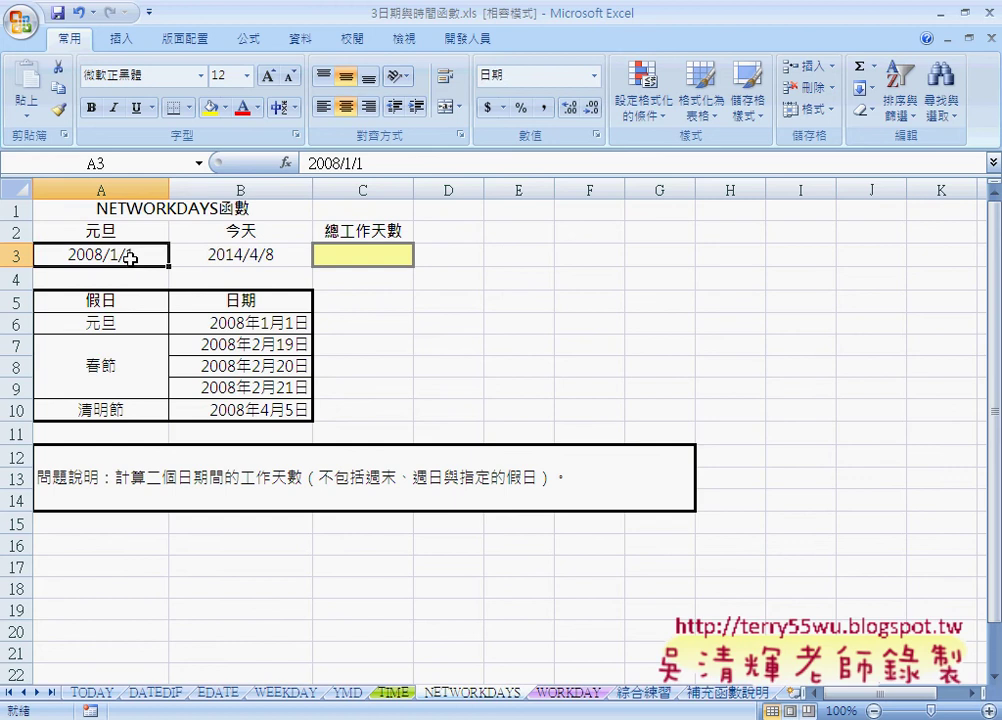
double_click(130, 257)
left_click_drag(84, 255, 105, 255)
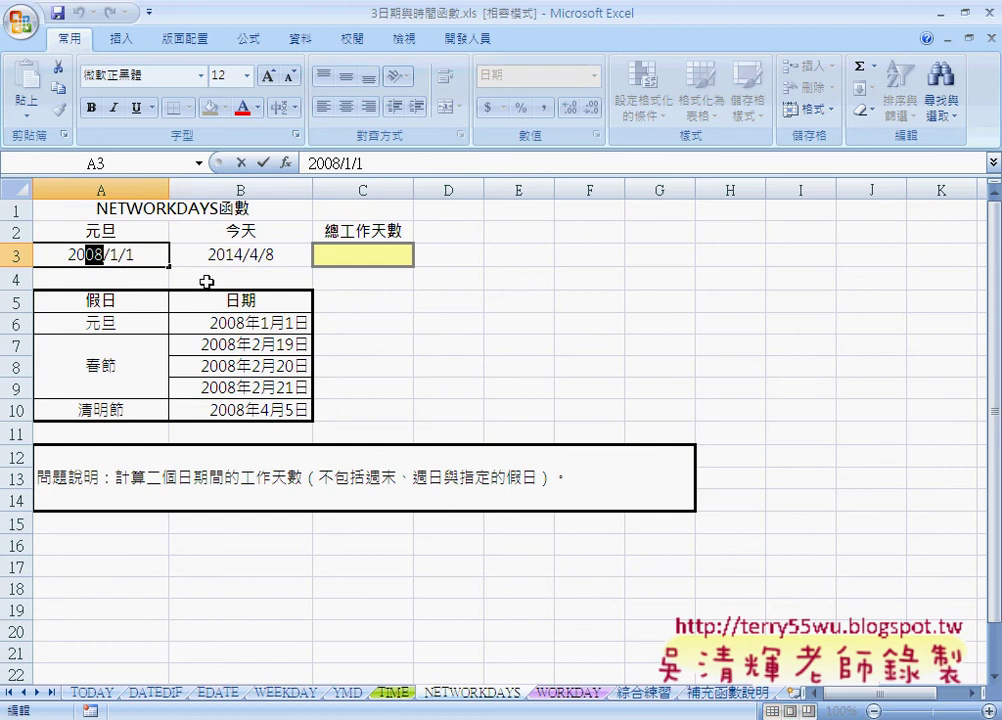
type("14")
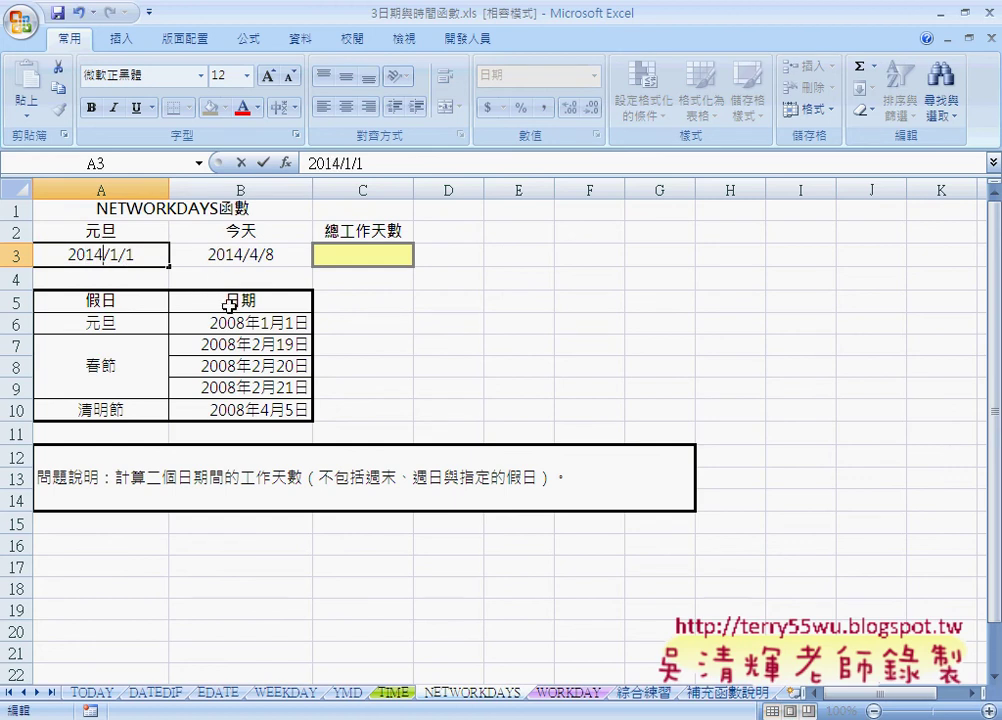
- Change the holiday dates in B6 and B7 from 2008 to 2014
left_click(230, 322)
double_click(230, 321)
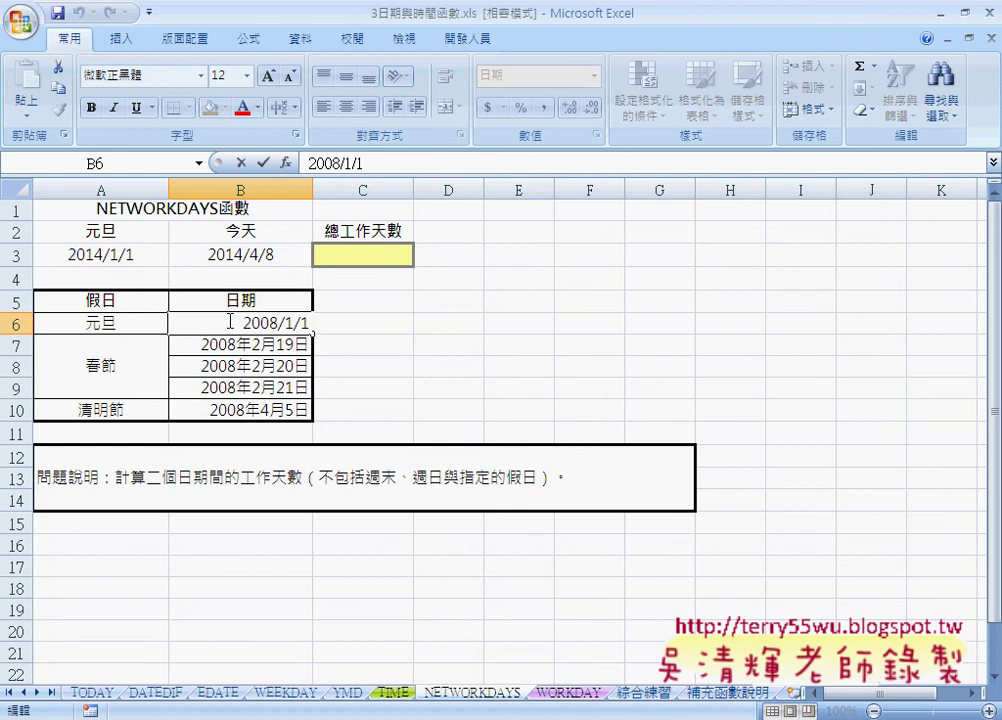
left_click_drag(259, 323, 277, 323)
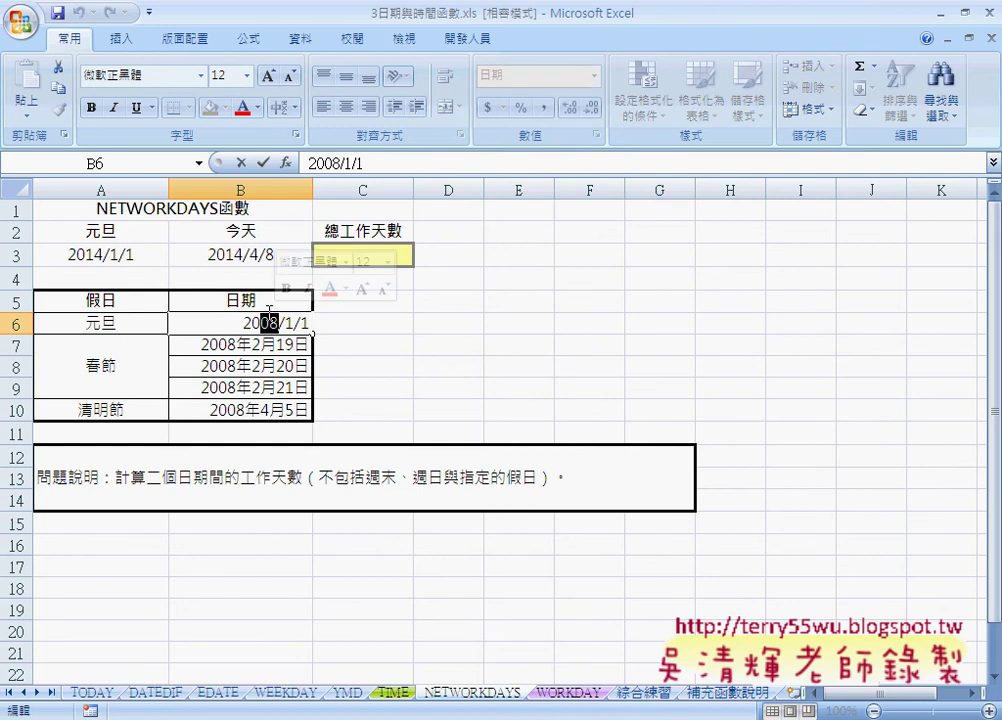
type("14")
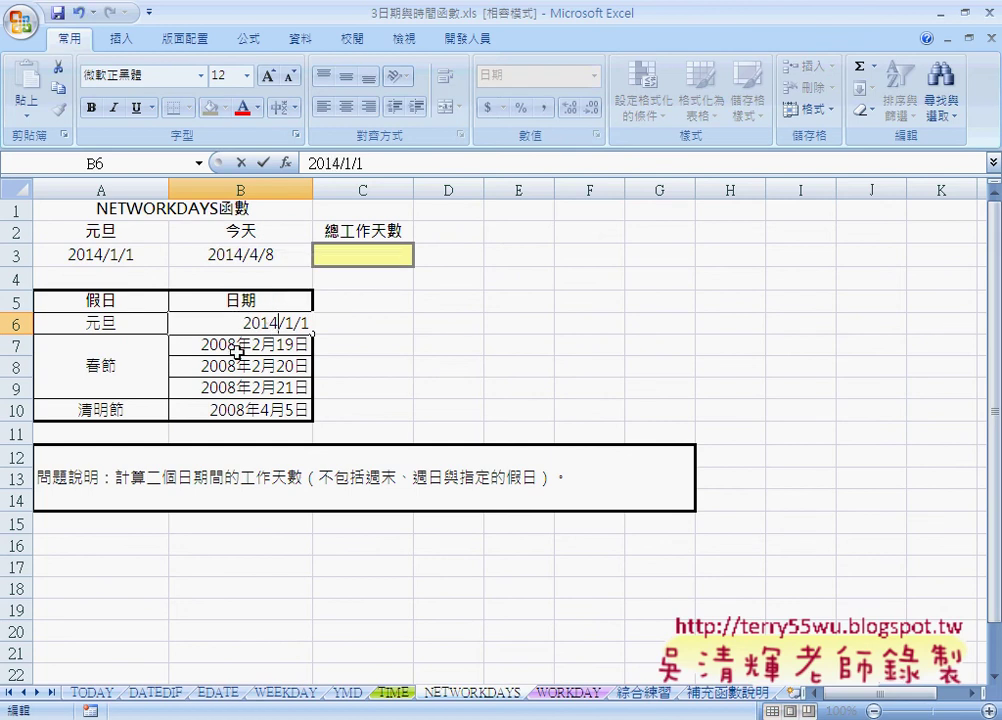
left_click(237, 350)
double_click(235, 346)
left_click_drag(251, 344, 268, 344)
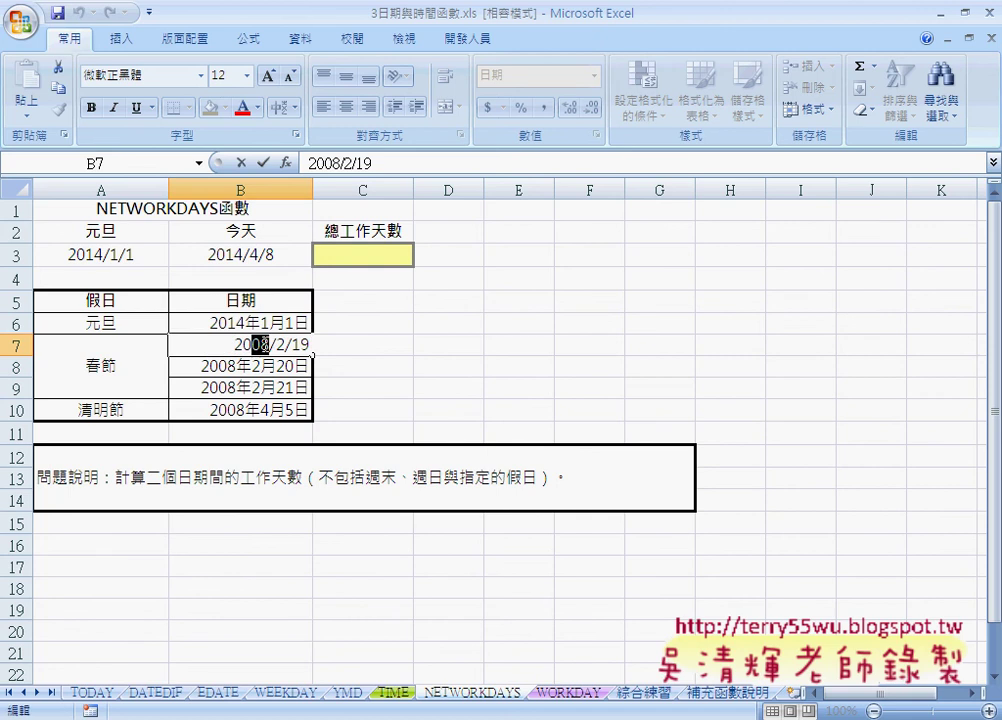
type("14")
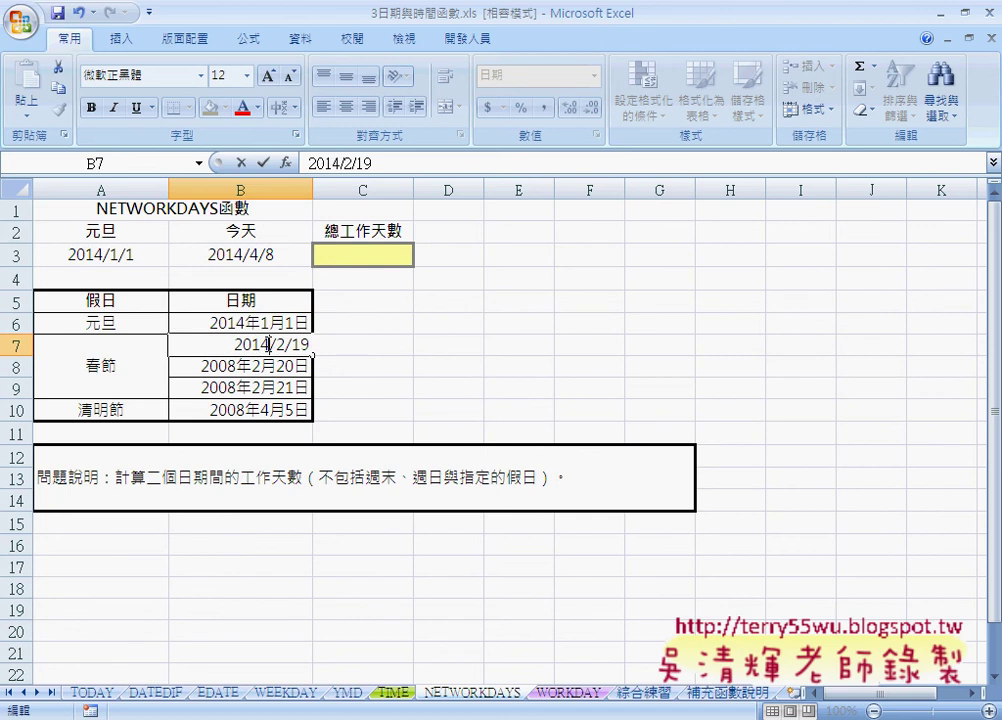
- Change the holiday dates in B8, B9 and B10 from 2008 to 2014
double_click(254, 367)
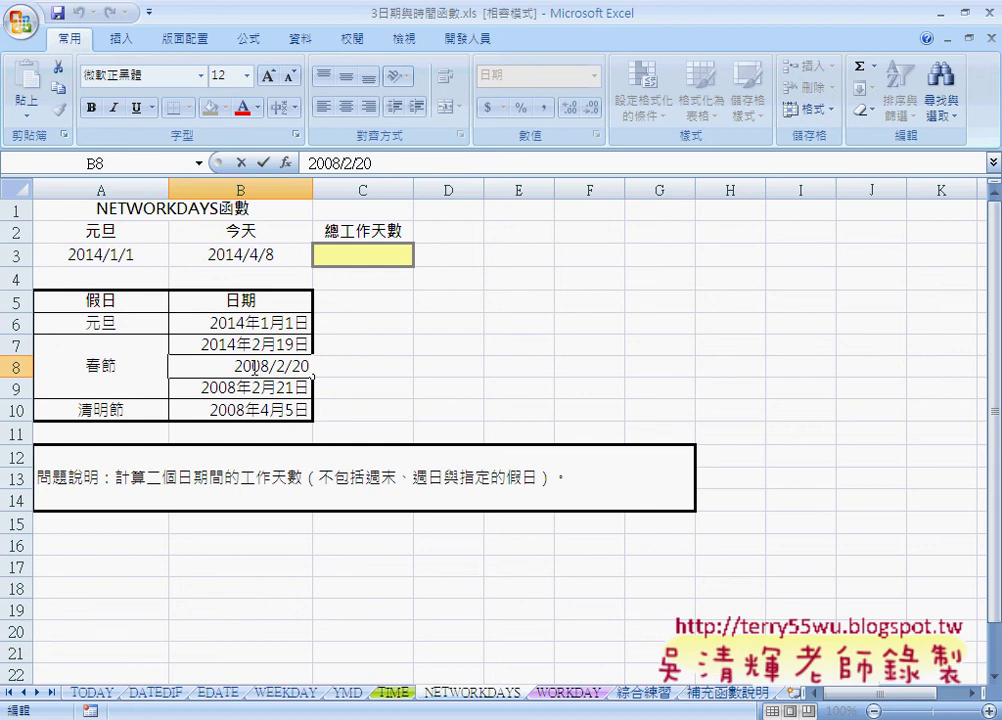
left_click_drag(254, 367, 270, 367)
type("14")
double_click(252, 389)
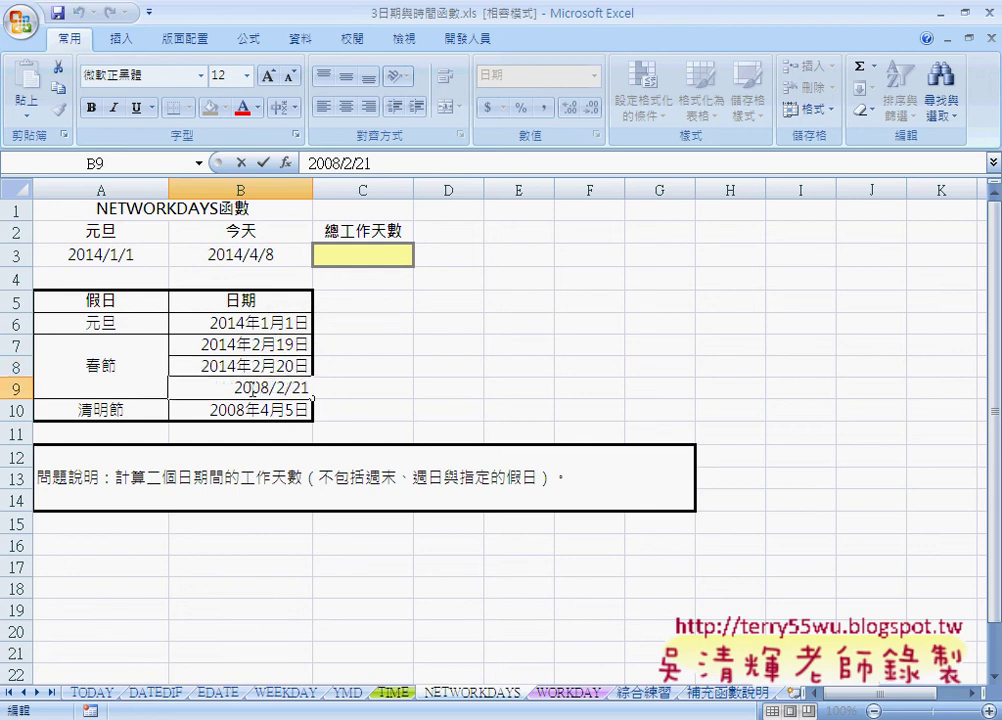
left_click_drag(252, 389, 270, 389)
type("14")
double_click(252, 410)
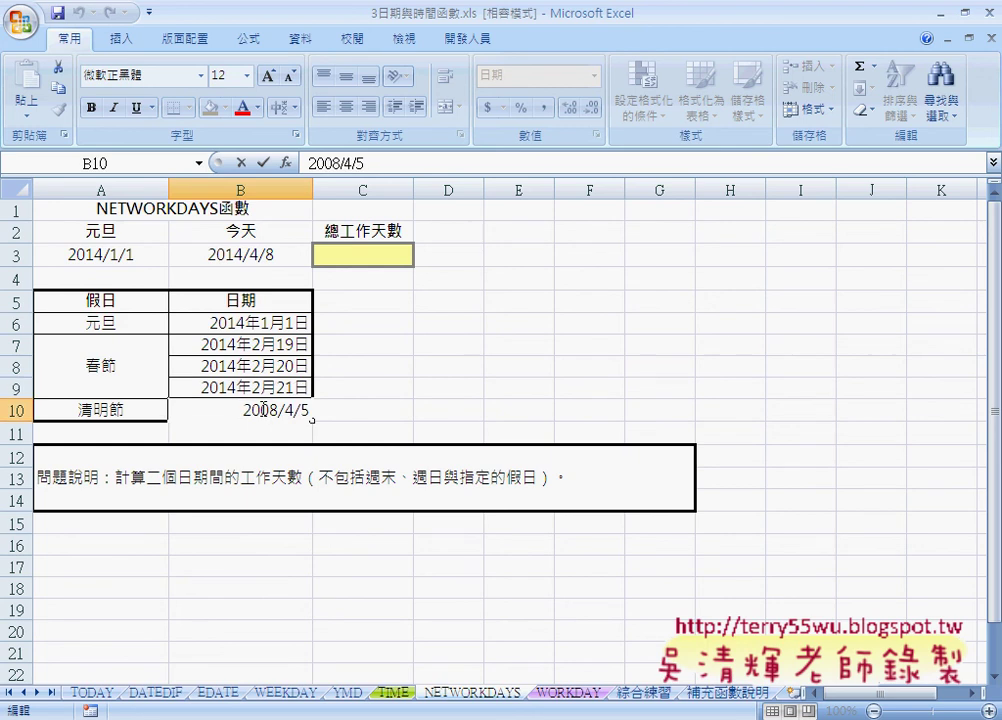
left_click_drag(258, 410, 274, 410)
type("14")
key("Return")
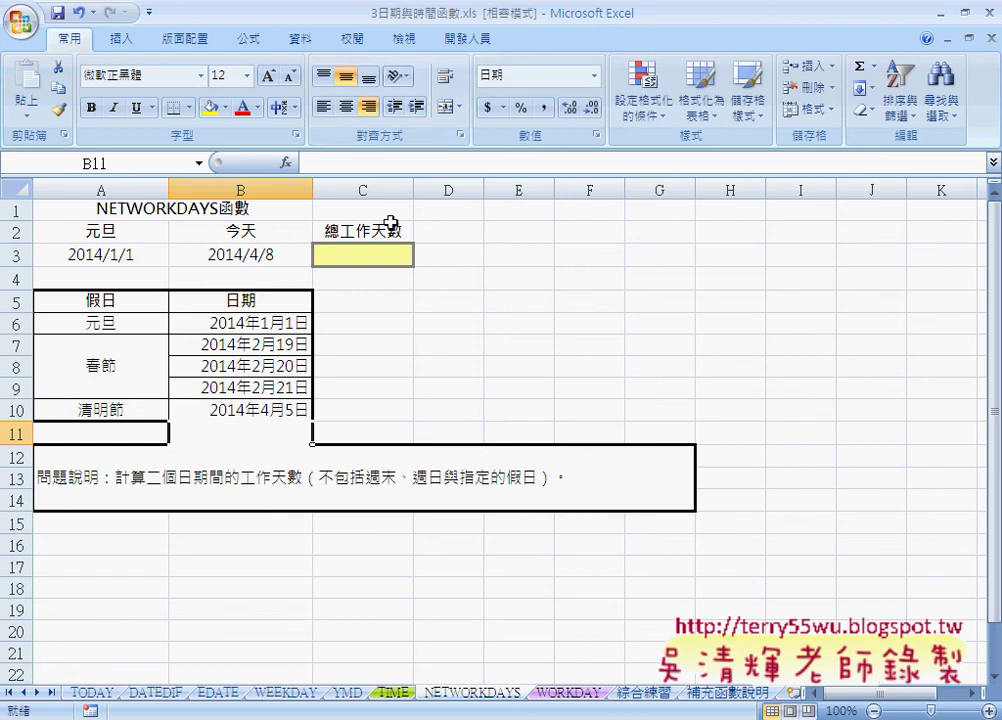
- Insert NETWORKDAYS into C3 from the Date & Time function list using Shift+F3
left_click(121, 254)
left_click(229, 253)
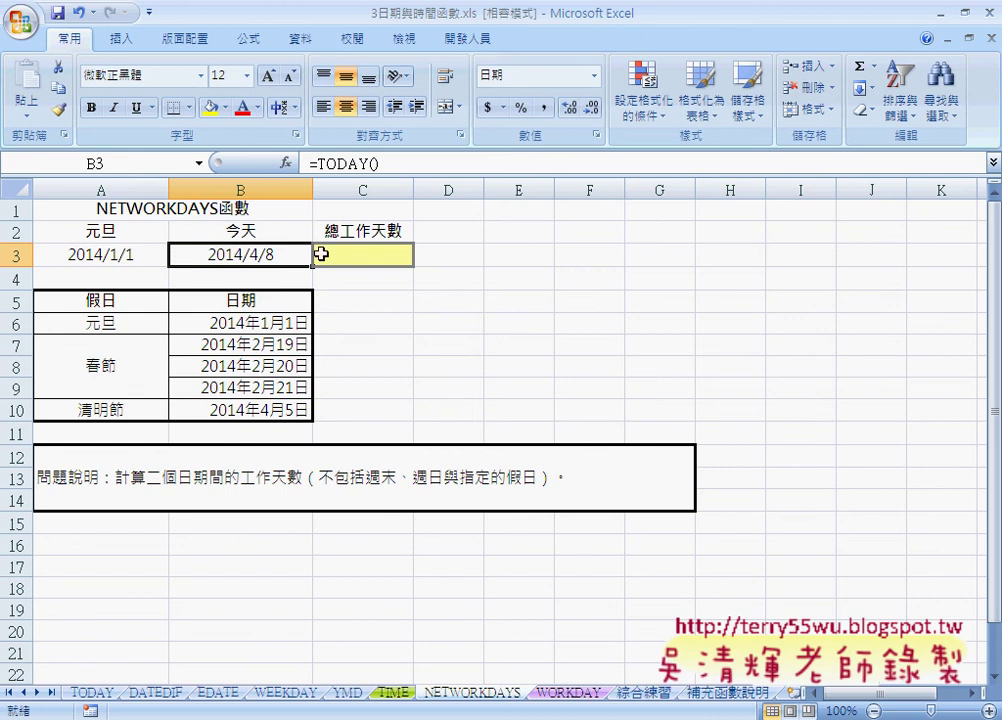
left_click(320, 254)
key("shift+F3")
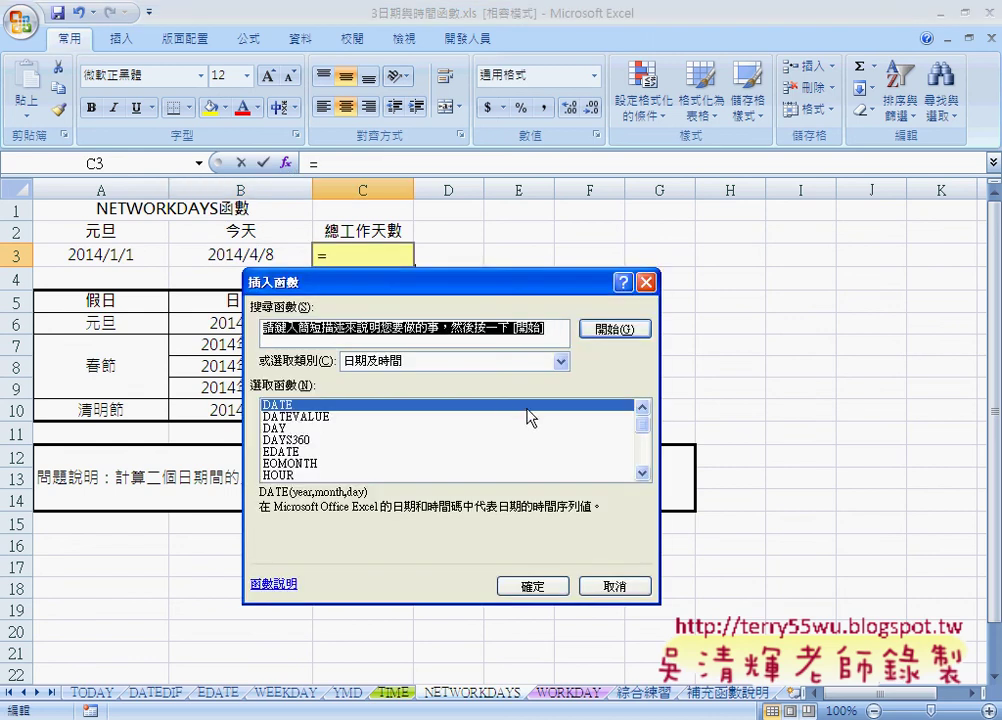
mouse_move(644, 428)
left_mouse_down()
mouse_move(650, 466)
mouse_move(648, 437)
left_mouse_up()
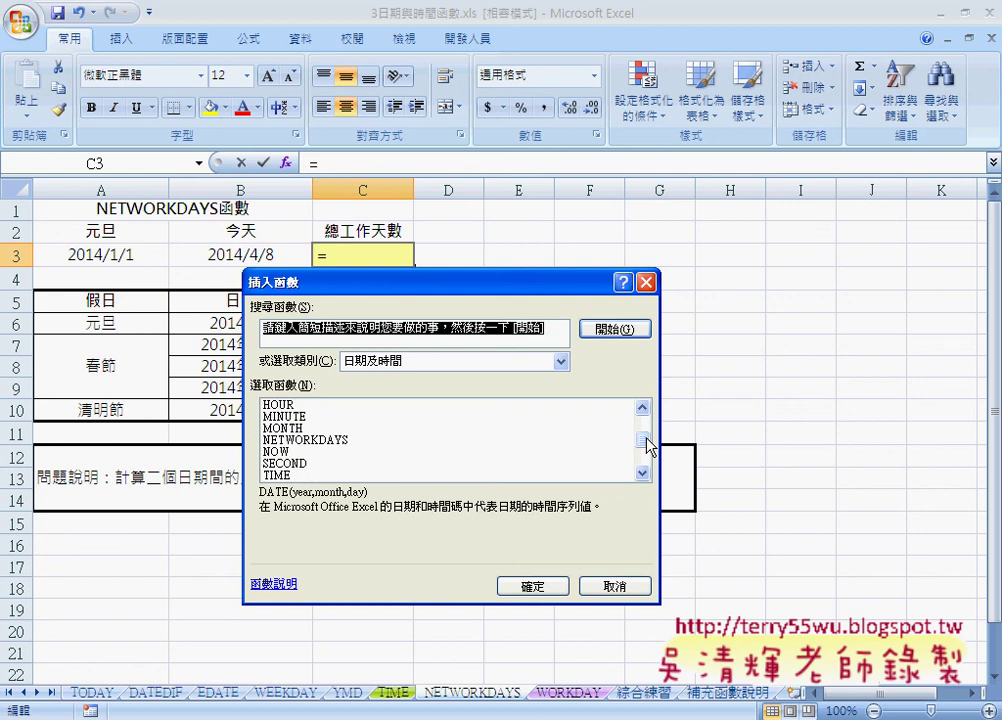
left_click(339, 441)
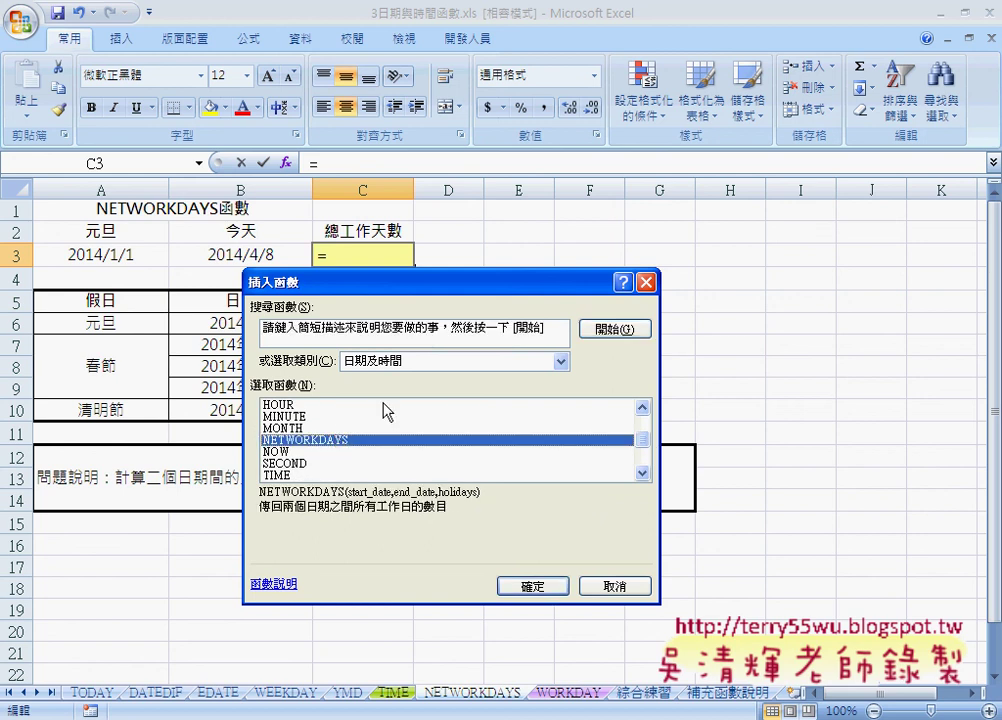
left_click_drag(257, 282, 387, 278)
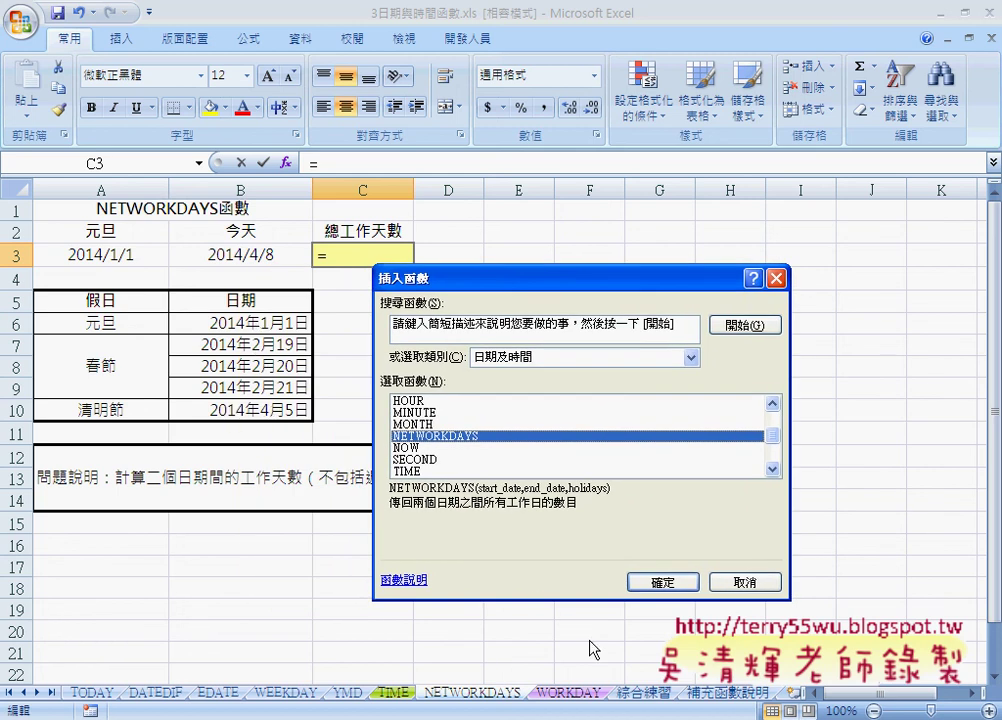
left_click(662, 582)
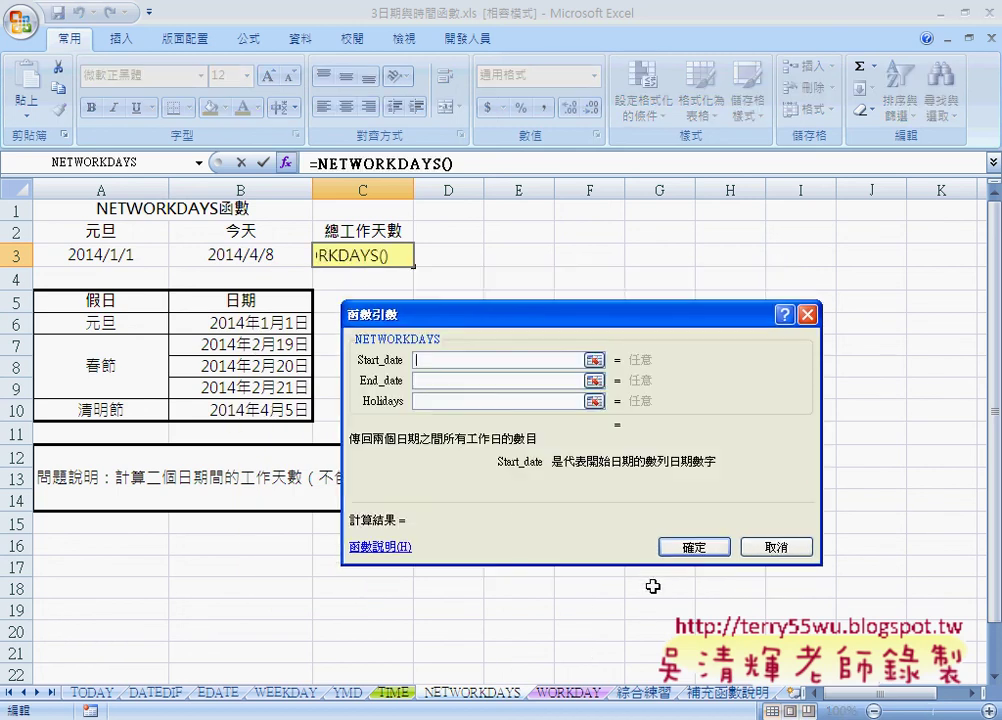
- Set A3 as Start_date and B3 as End_date, previewing 70 working days
left_click(50, 258)
left_click(437, 388)
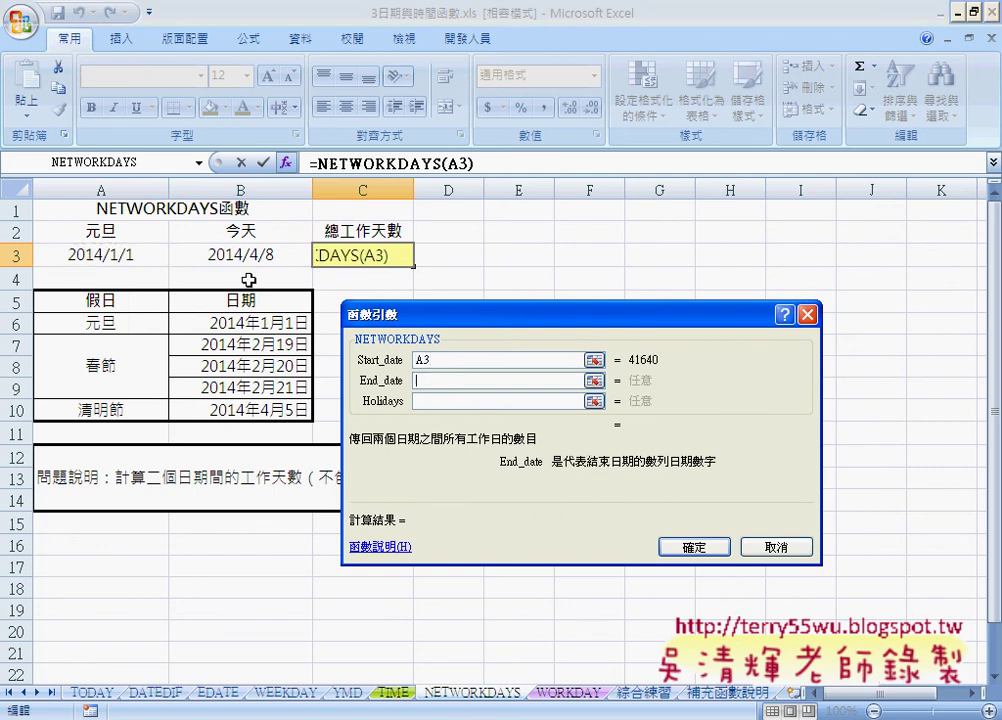
left_click(275, 254)
left_click(440, 402)
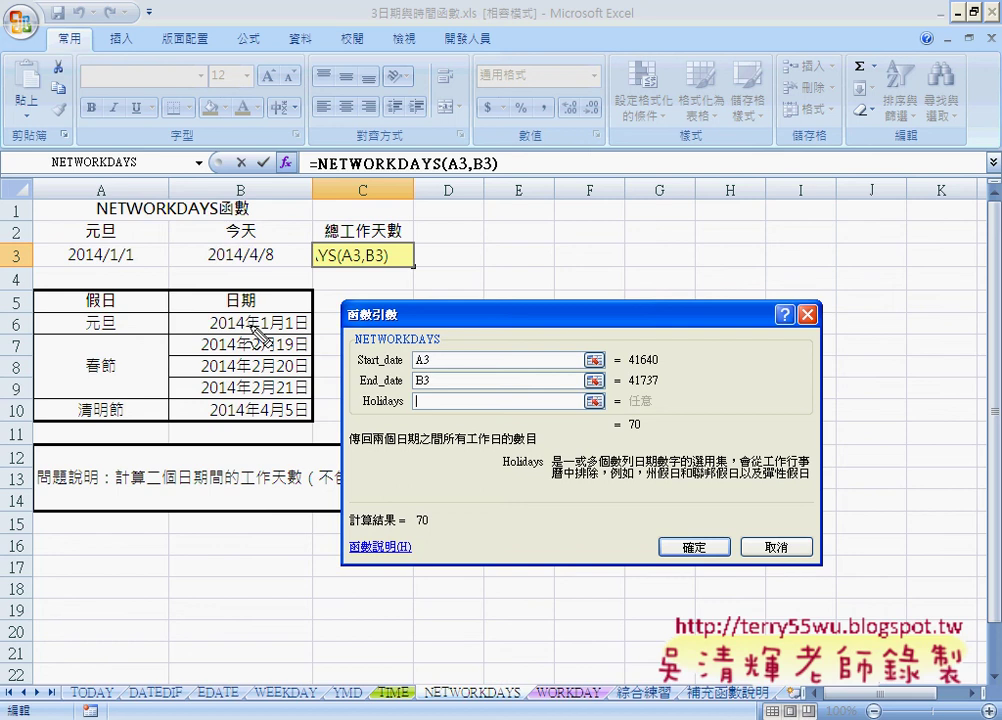
- Annotate the holiday dates and the start-to-end span on screen, then clear the annotations
mouse_move(170, 307)
left_mouse_down()
mouse_move(187, 307)
mouse_move(255, 436)
mouse_move(184, 318)
left_mouse_up()
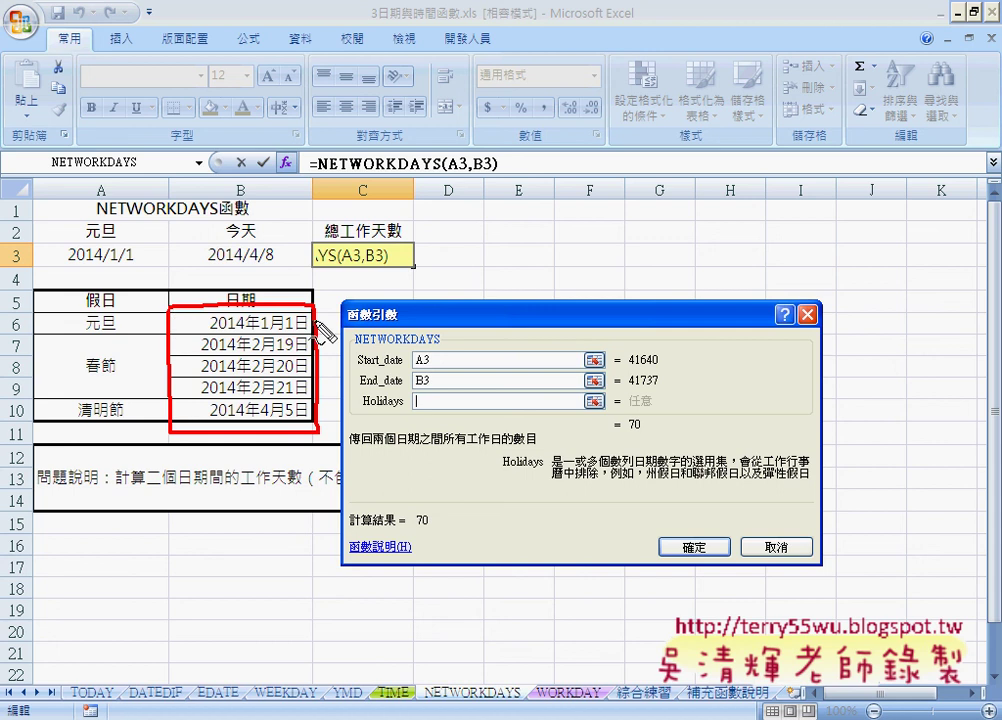
left_click_drag(318, 345, 408, 400)
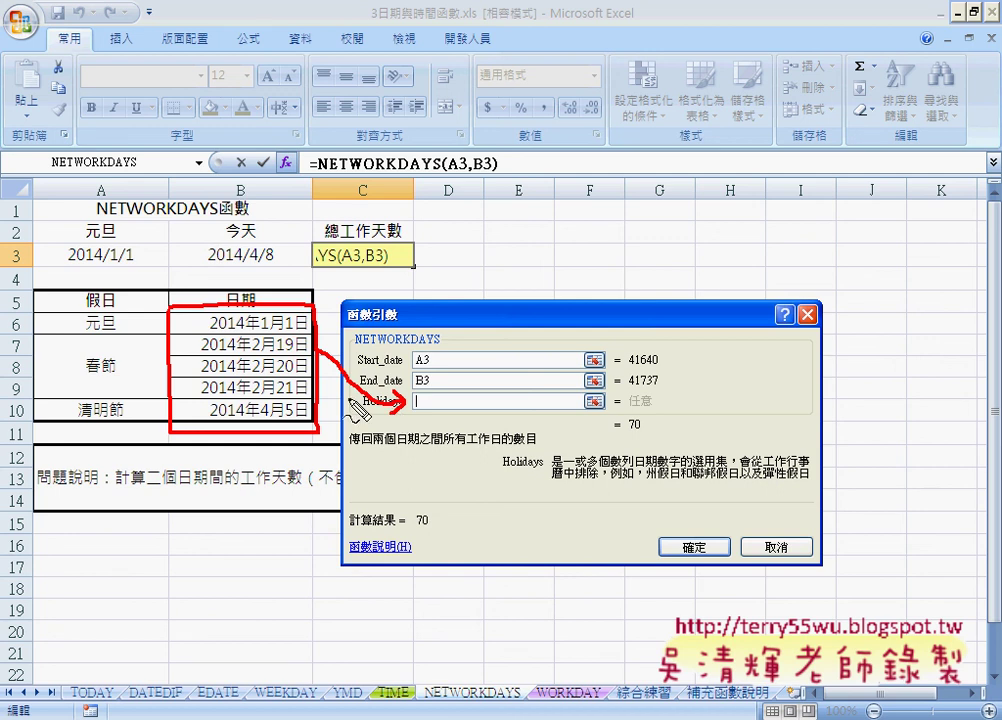
mouse_move(143, 257)
left_mouse_down()
mouse_move(191, 256)
mouse_move(190, 266)
left_mouse_up()
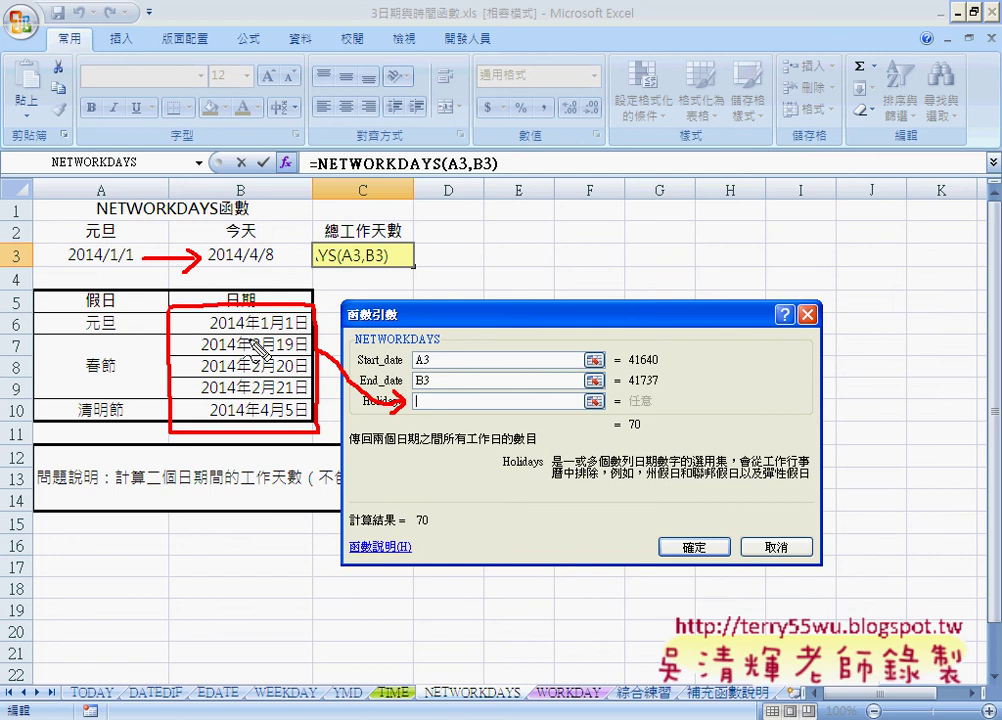
key("Escape")
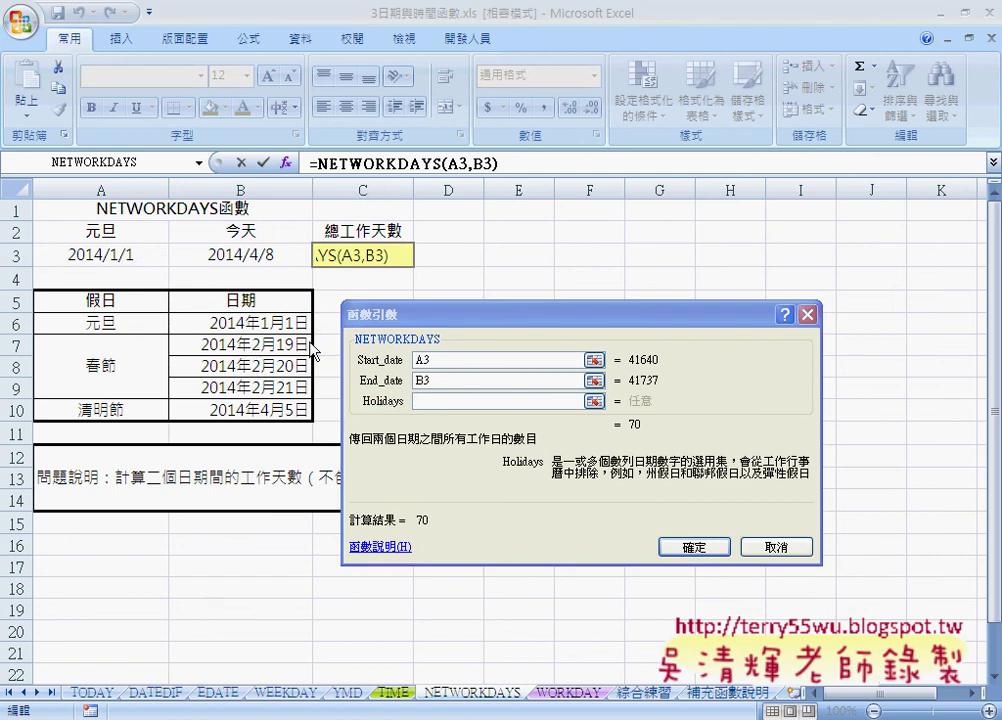
- Use B6:B10 as Holidays and confirm so C3 shows 66, then reopen its arguments
left_click(434, 400)
left_click_drag(258, 323, 260, 410)
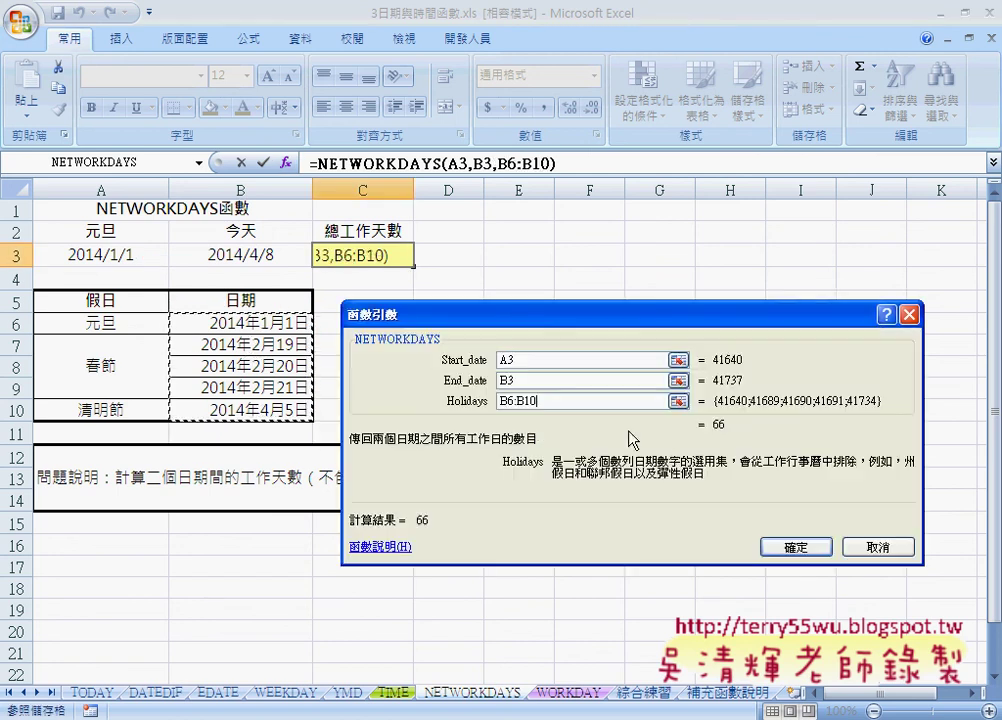
left_click(822, 548)
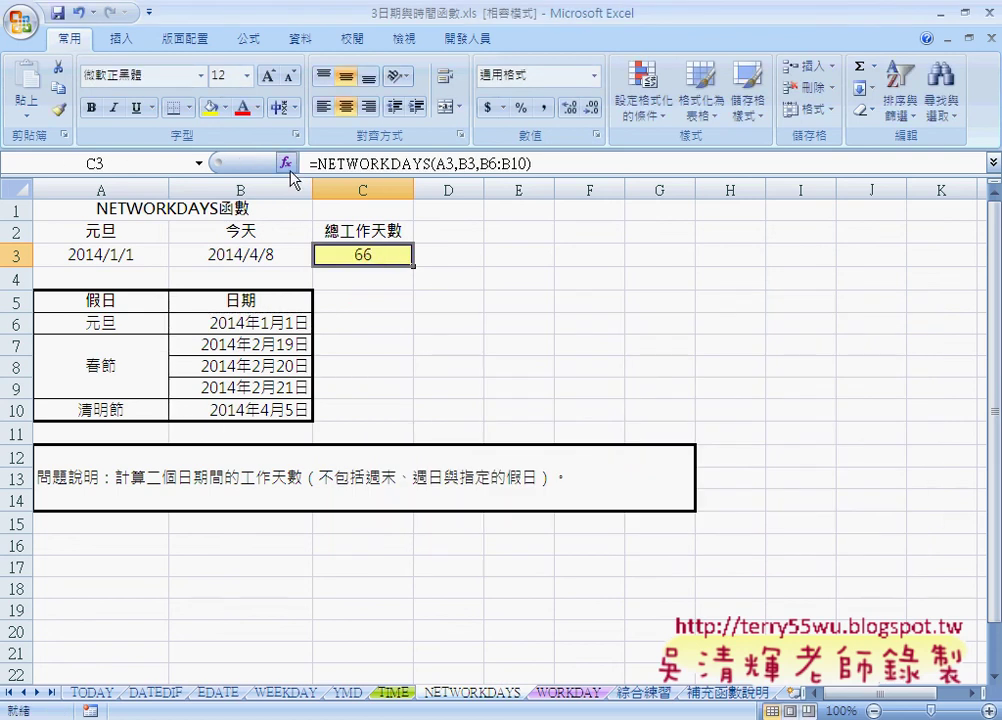
left_click(286, 162)
- Delete the Holidays range to preview 70, then reselect B6:B10 to return to 66
left_click(476, 404)
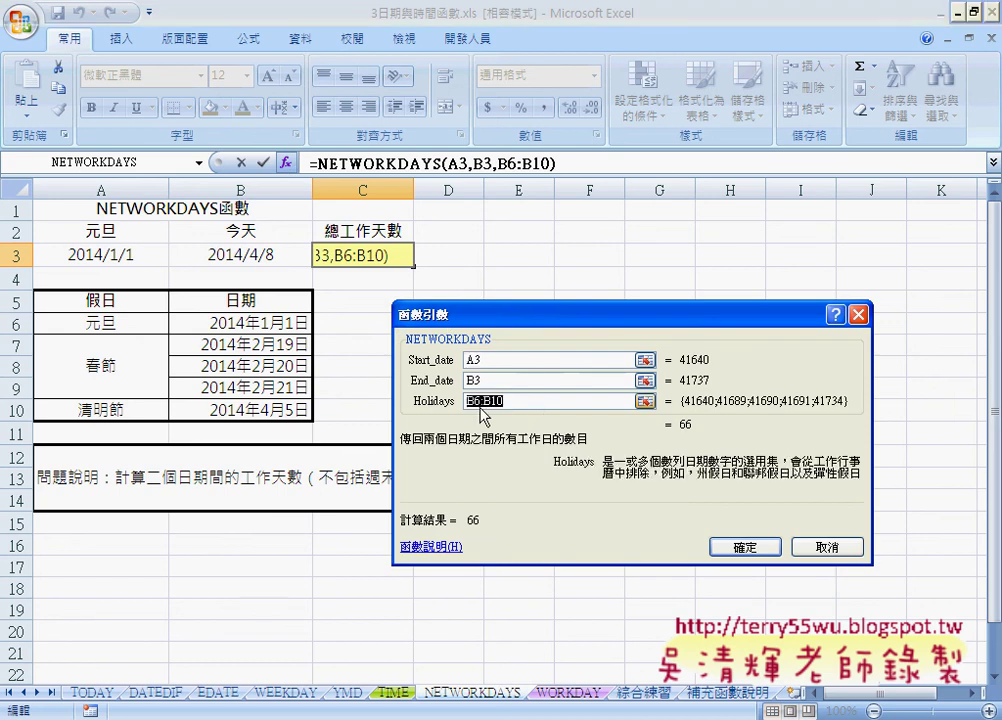
key("Delete")
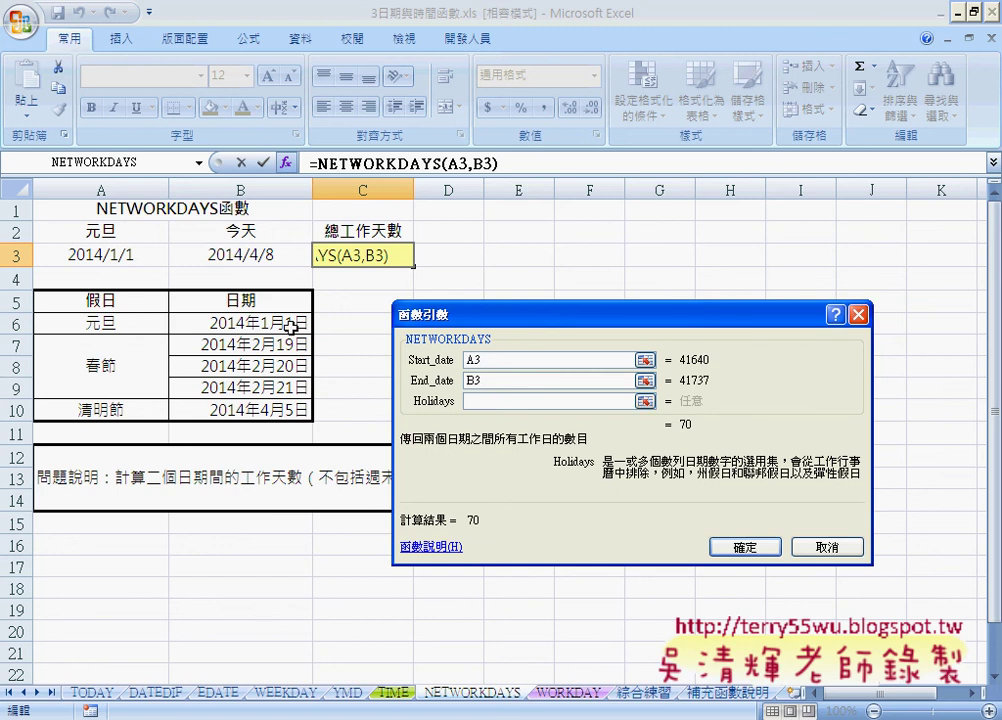
left_click_drag(265, 322, 290, 410)
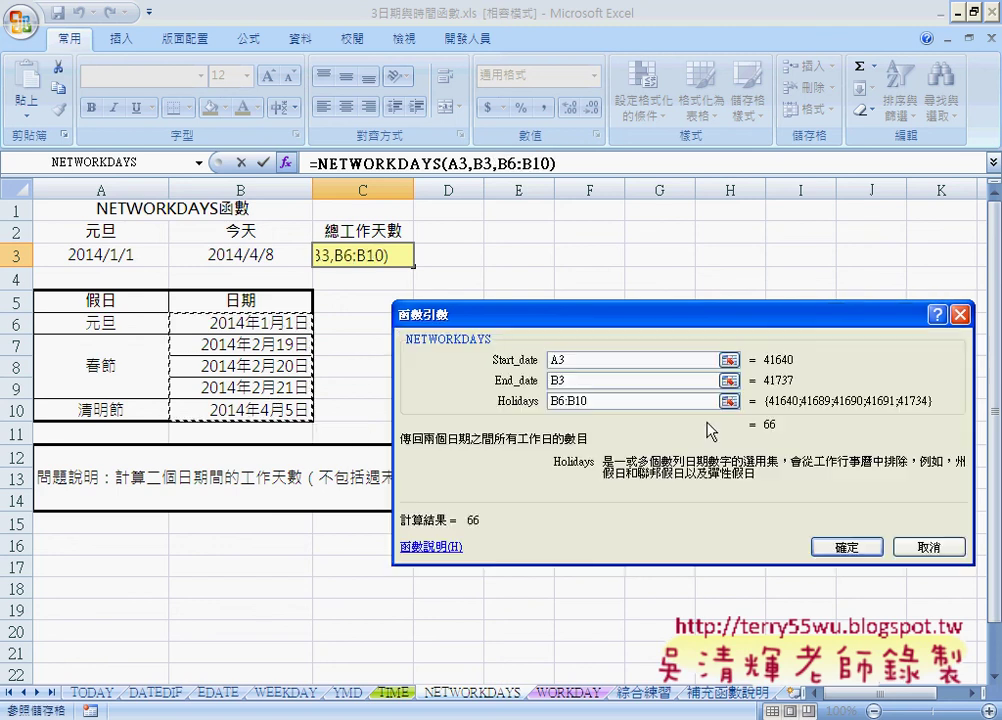